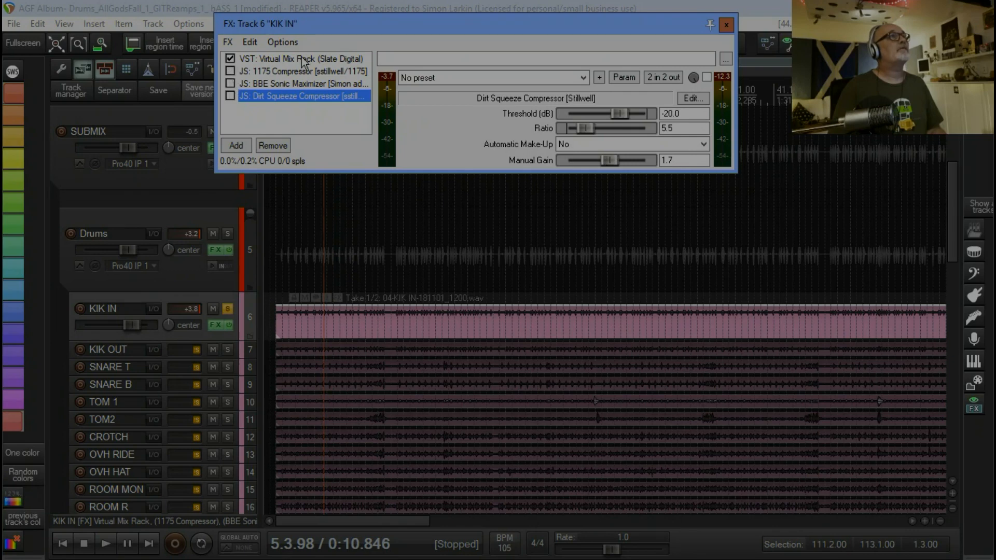
Step: Open the KIK IN track's Virtual Mix Rack and examine its Virtual Channel, FG-N EQ and FG-Stress modules
left_click_drag(353, 20, 335, 307)
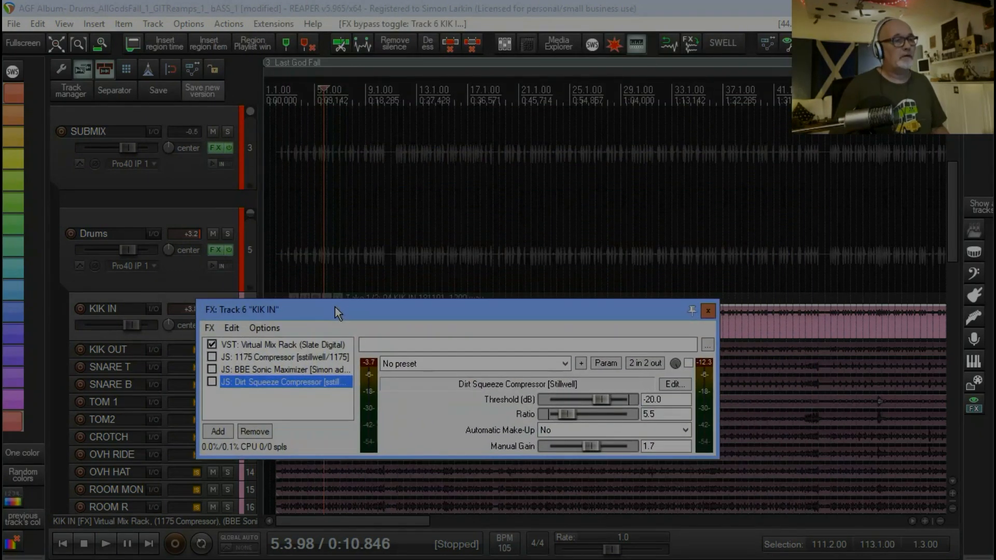
left_click(277, 349)
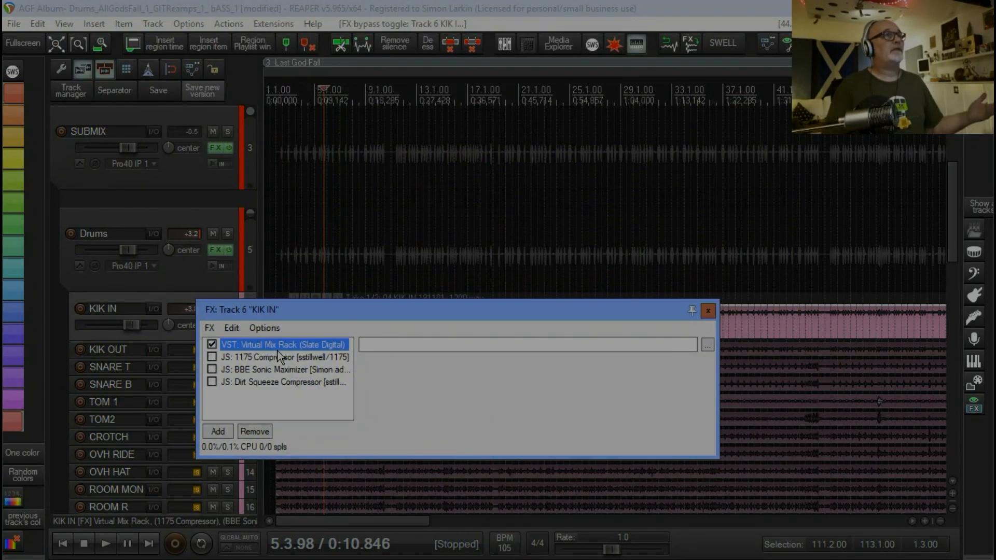
key("Escape")
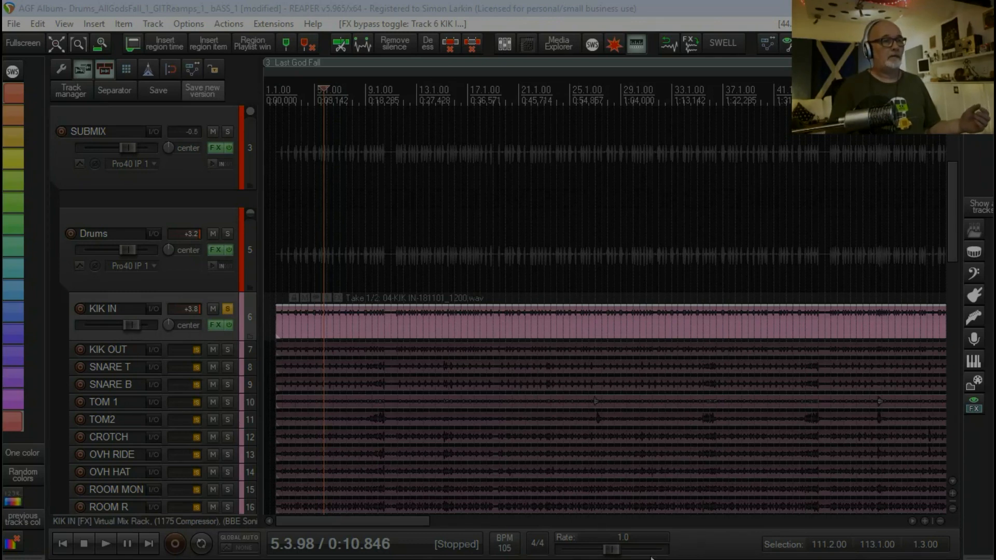
left_click(215, 326)
left_click_drag(621, 200, 550, 7)
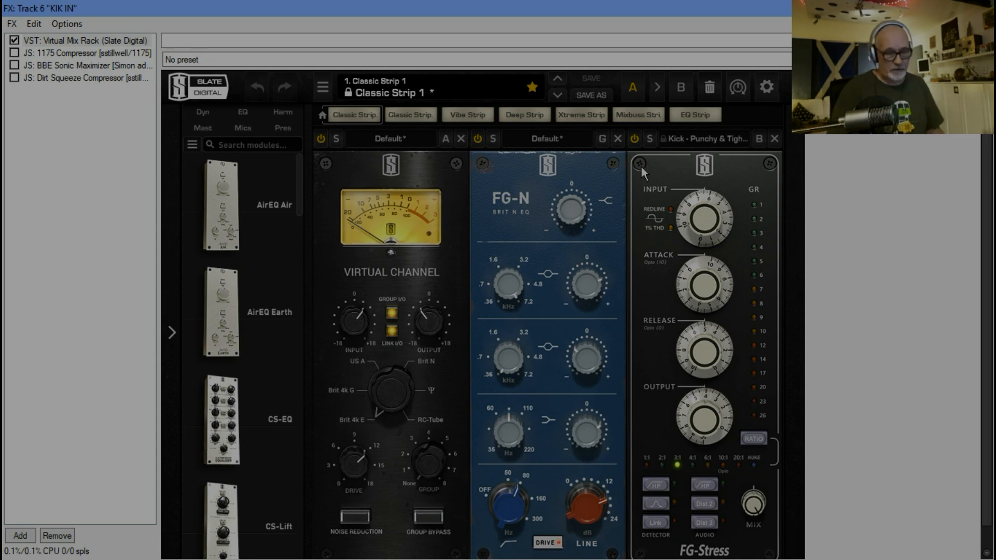
key("space")
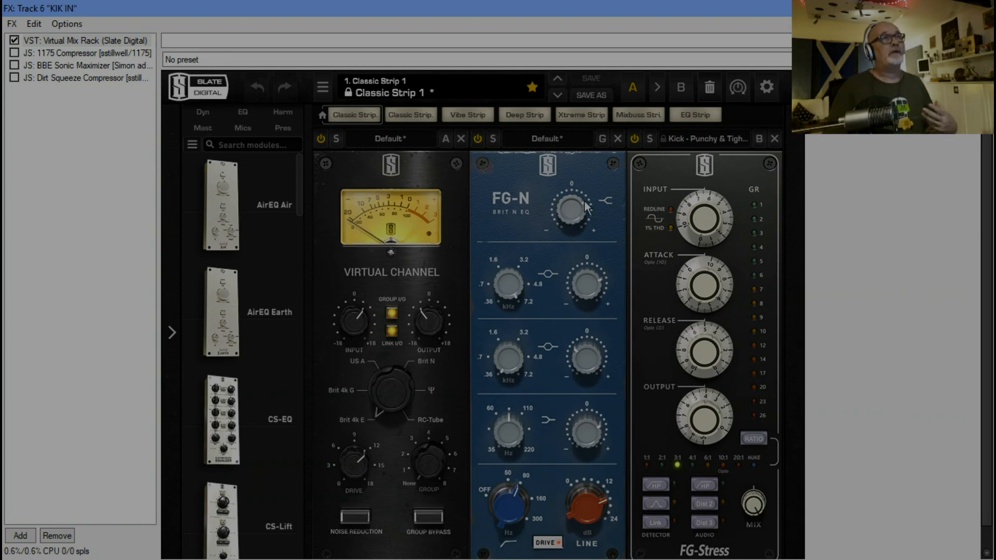
key("Escape")
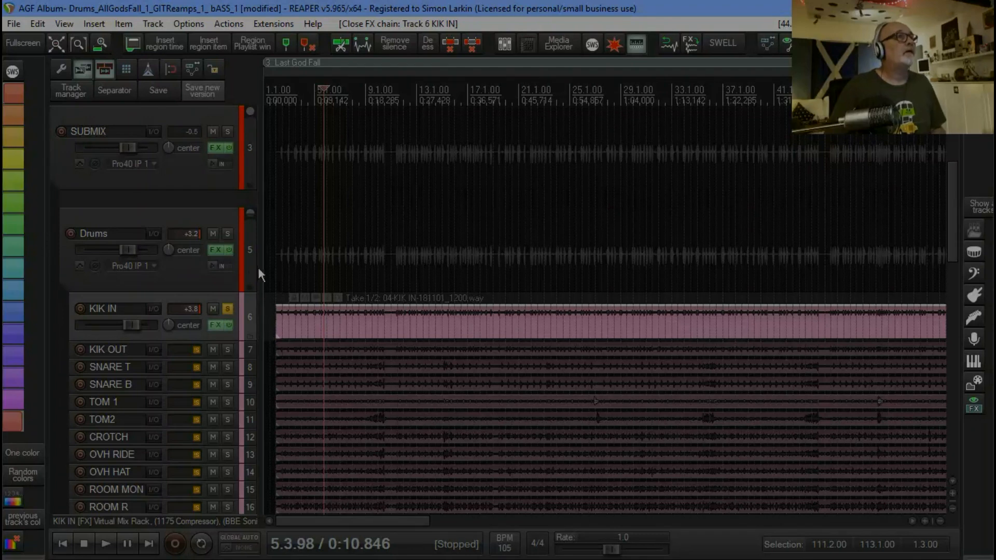
Step: Play the KIK IN track and compare its sound with the 1175 Compressor enabled and bypassed
left_click(221, 325)
left_click(142, 47)
left_click_drag(412, 15, 503, 211)
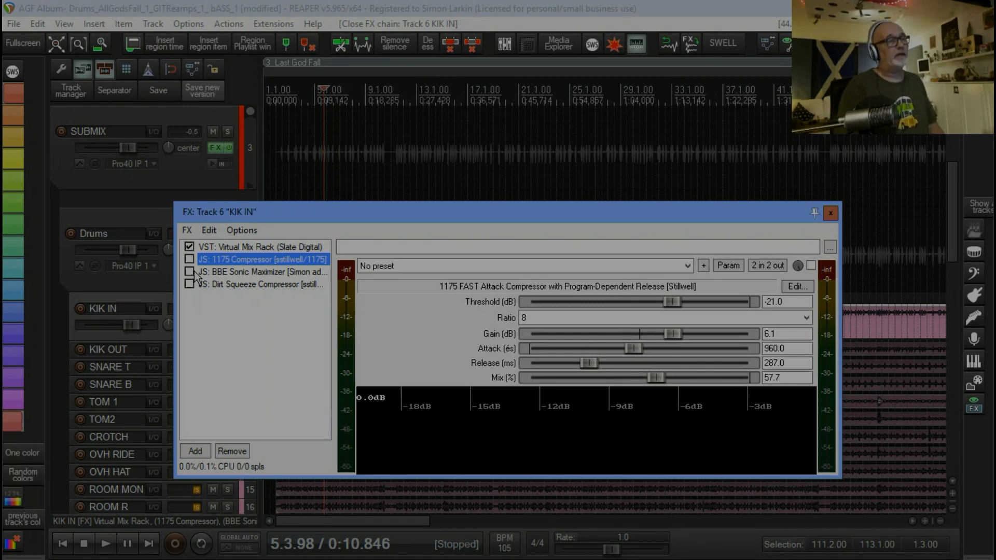
key("space")
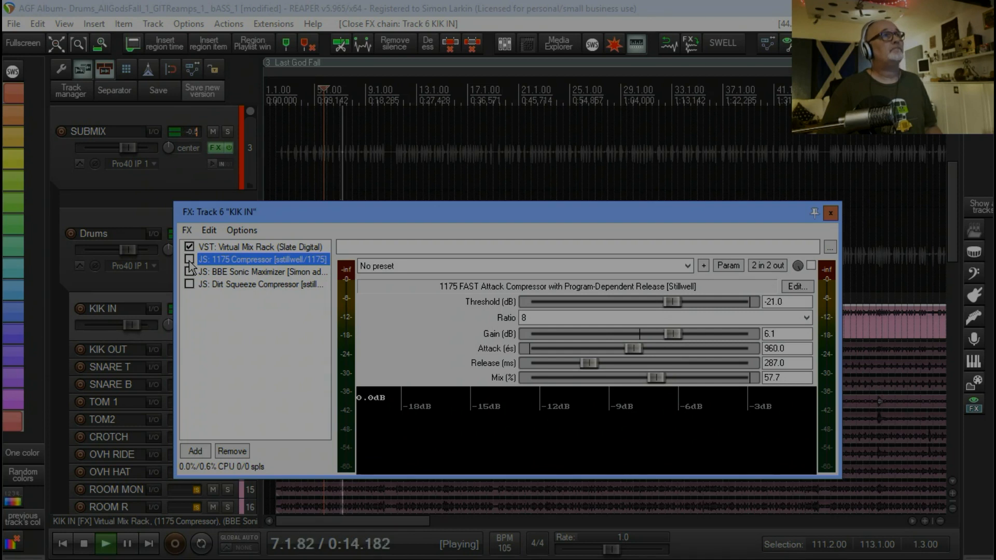
left_click(189, 261)
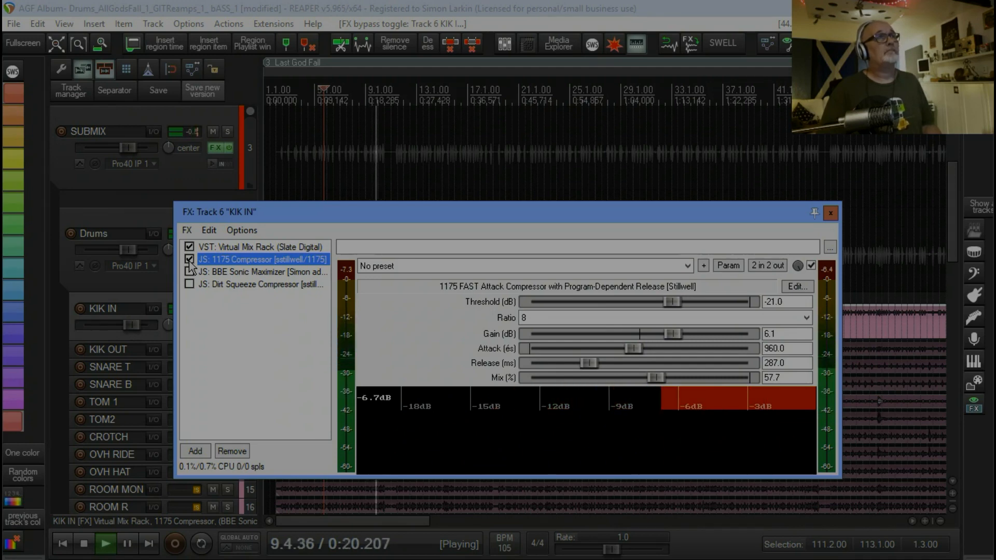
left_click(190, 263)
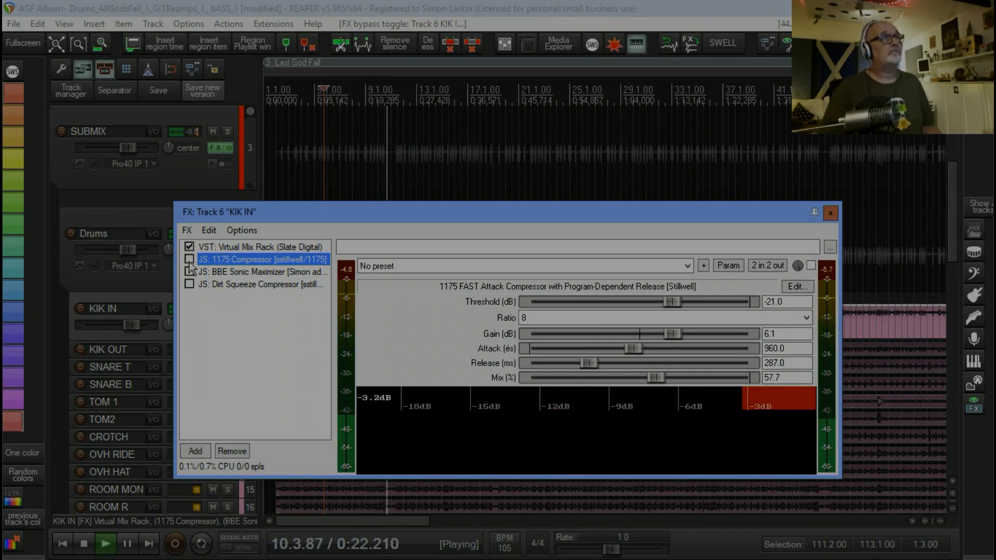
key("space")
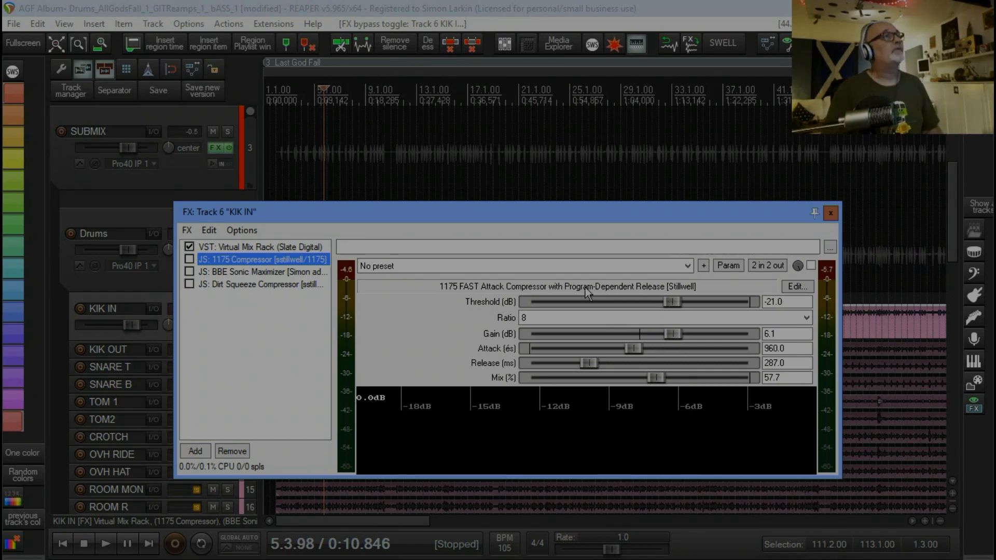
Step: Enable the 1175 Compressor and, during playback, audition a 0 dB threshold before setting it to -19.7 dB
left_click(188, 260)
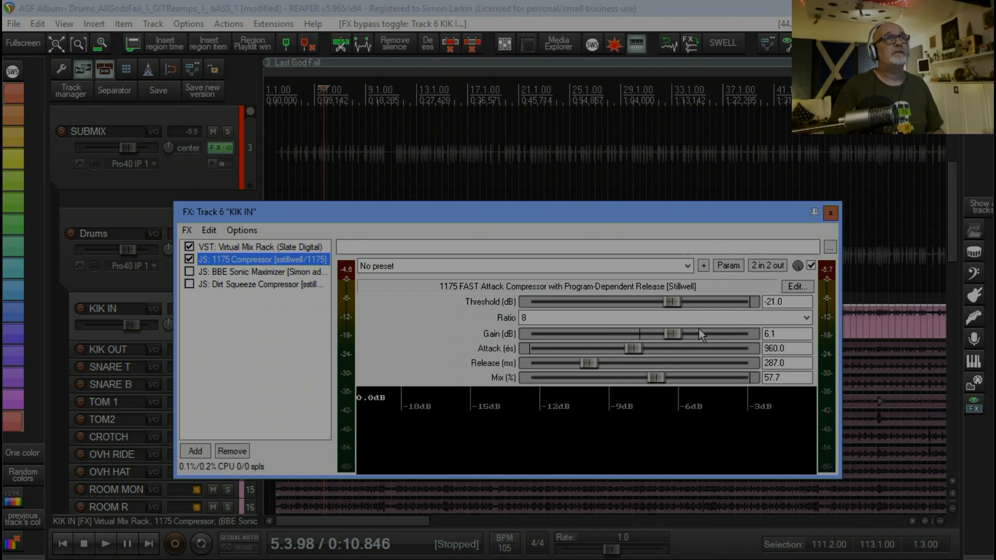
key("space")
left_click_drag(676, 303, 775, 300)
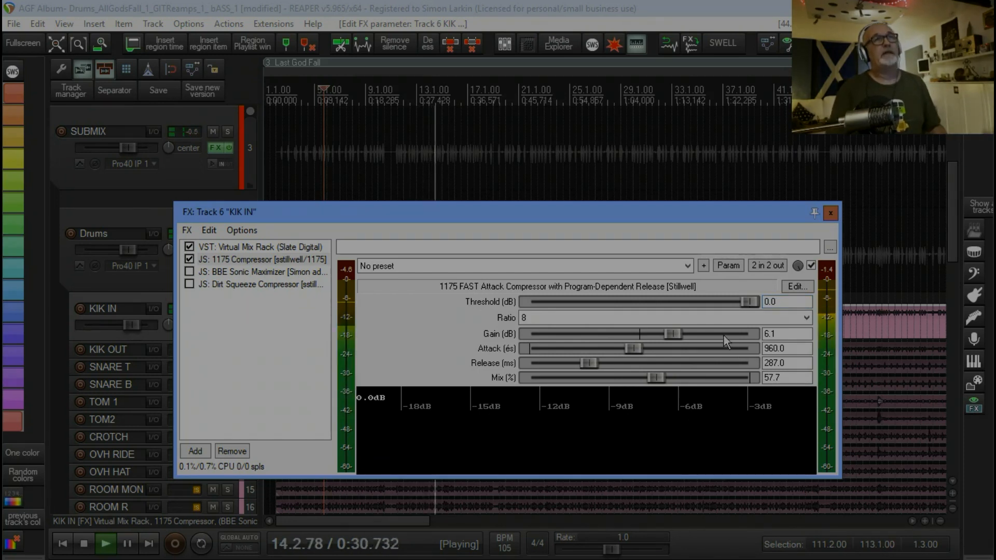
left_click_drag(756, 304, 685, 305)
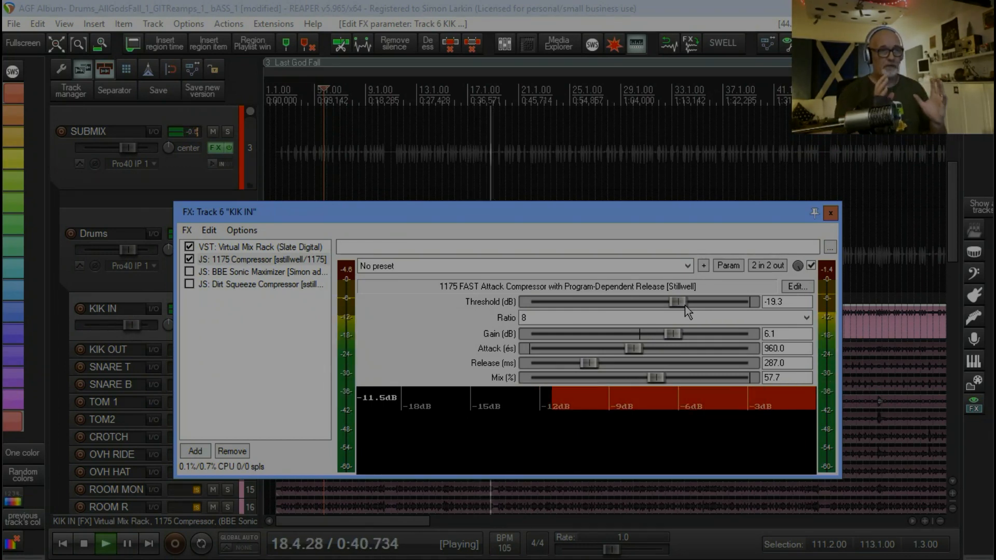
left_click_drag(685, 303, 684, 303)
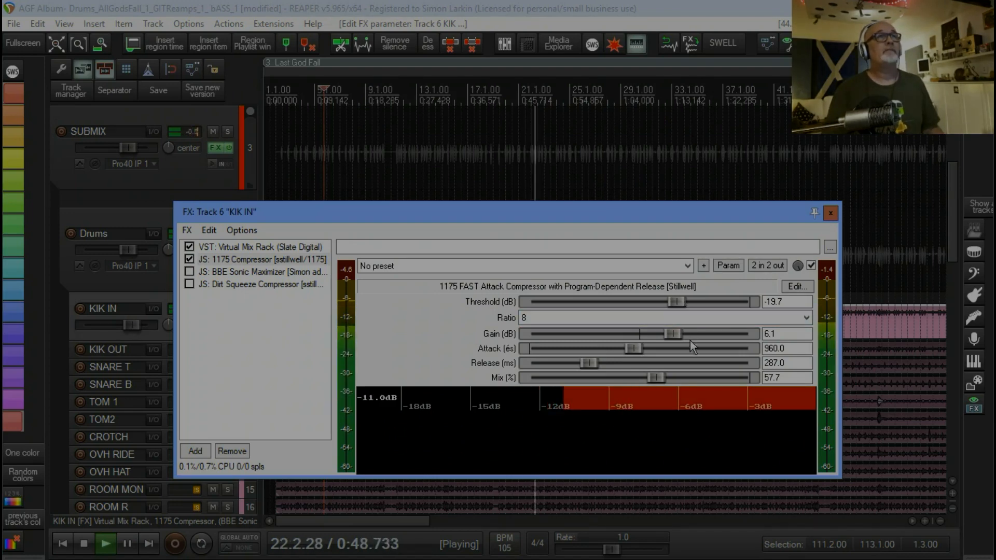
Step: Audition the 1175 Compressor at 100% mix, set the mix to 58.2%, and stop playback
left_click_drag(654, 377, 897, 392)
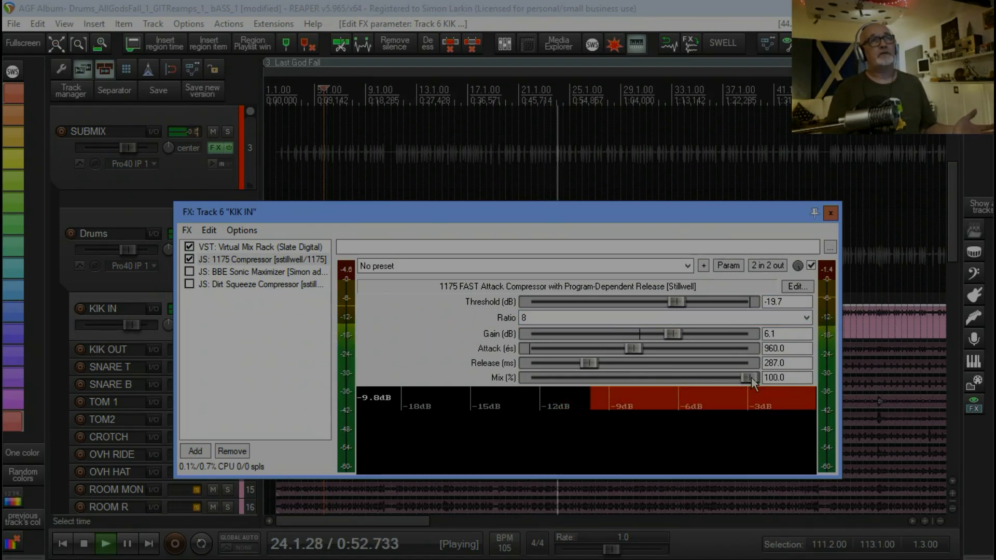
left_click_drag(751, 378, 661, 378)
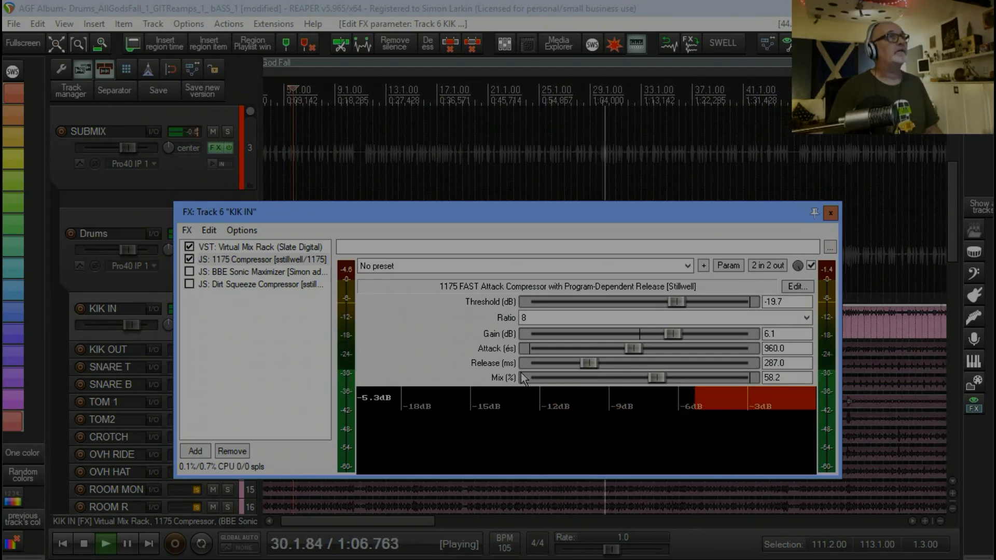
key("space")
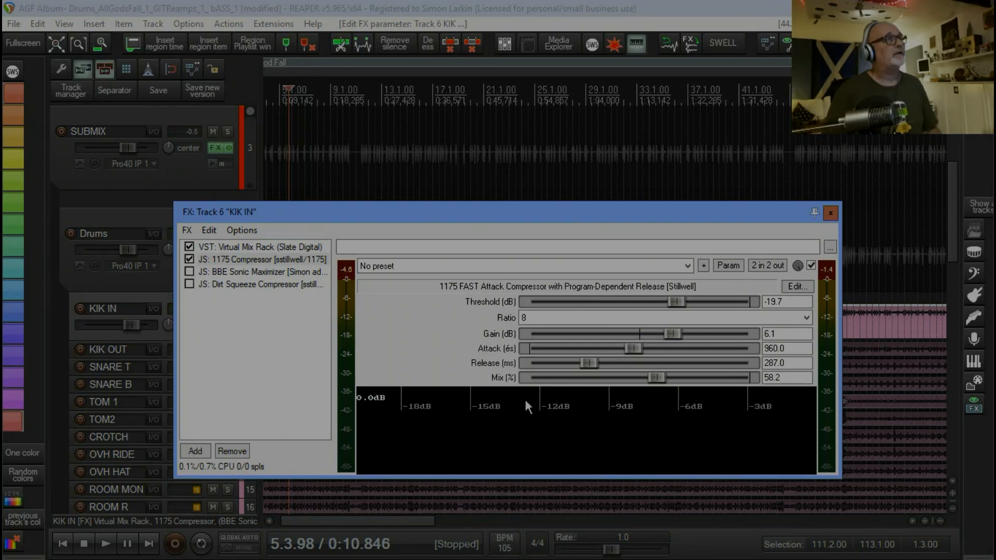
Step: Compare the kick with the BBE Sonic Maximizer bypassed and active during playback, leaving the effect enabled
left_click(189, 271)
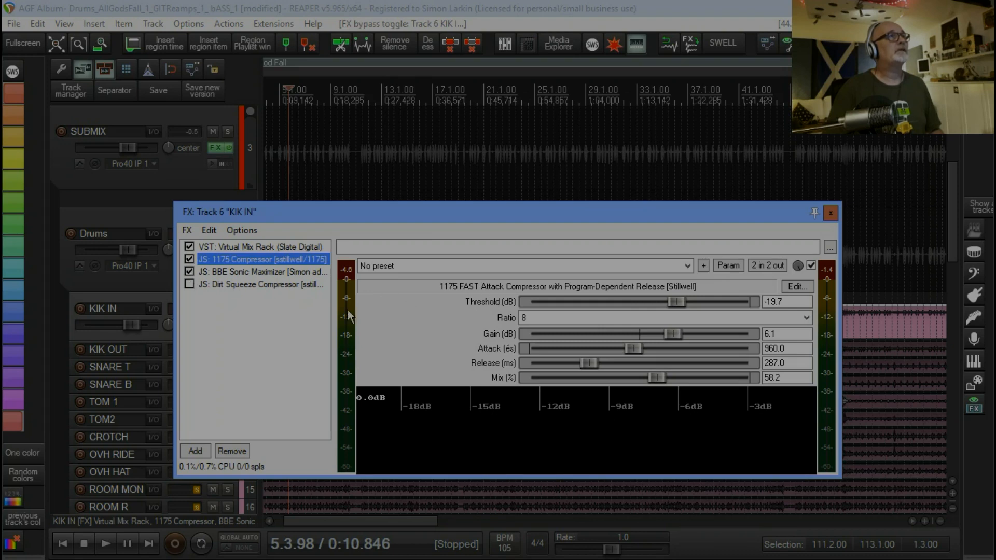
left_click(279, 271)
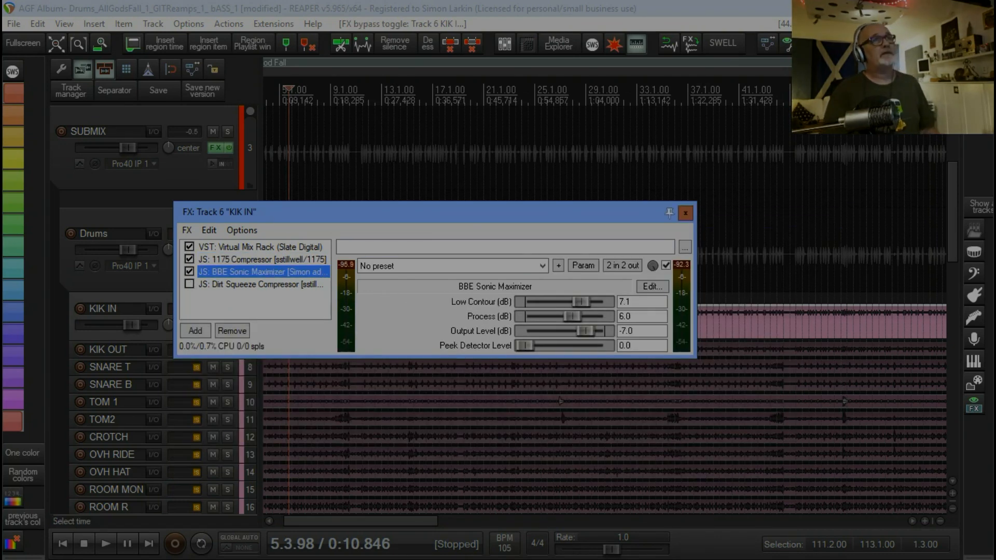
left_click_drag(422, 216, 486, 222)
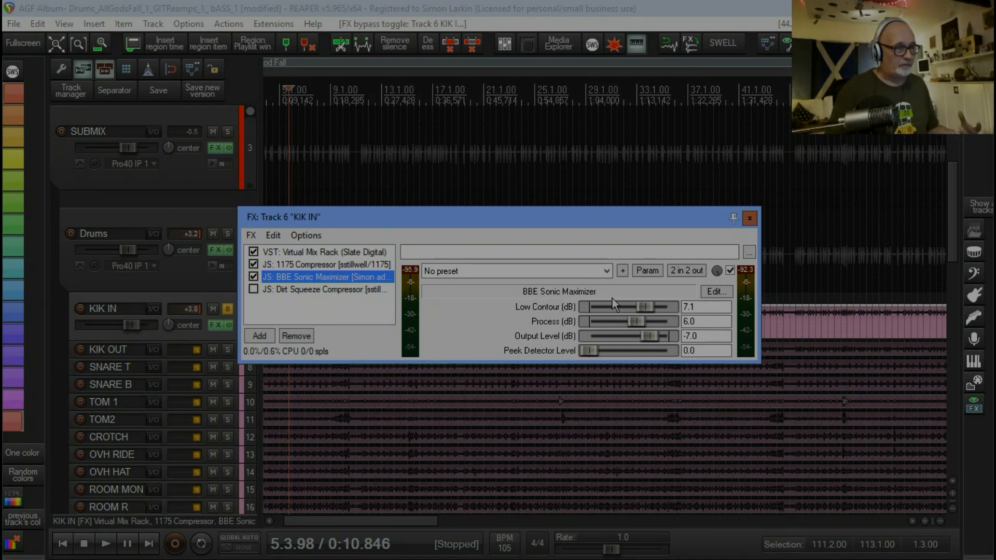
left_click(253, 277)
key("space")
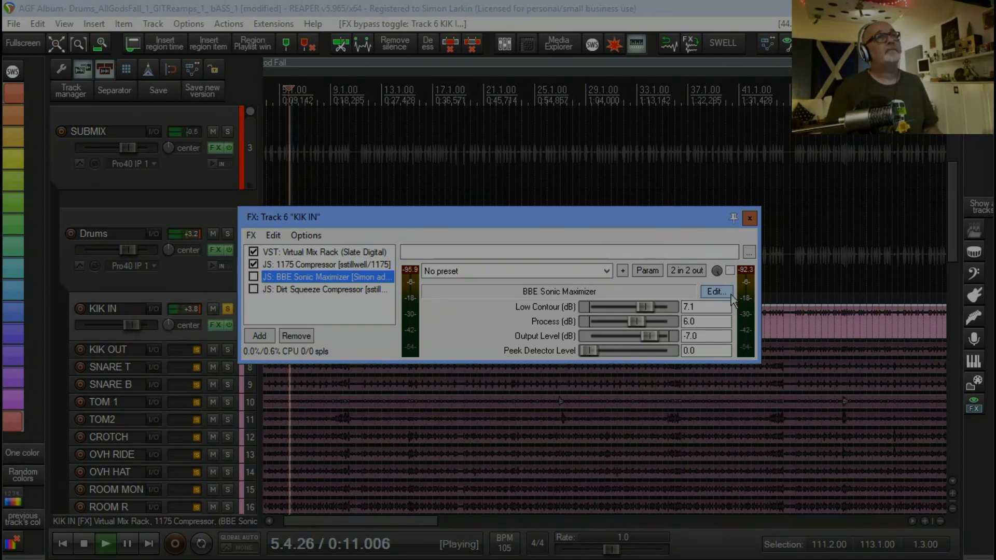
left_click(731, 272)
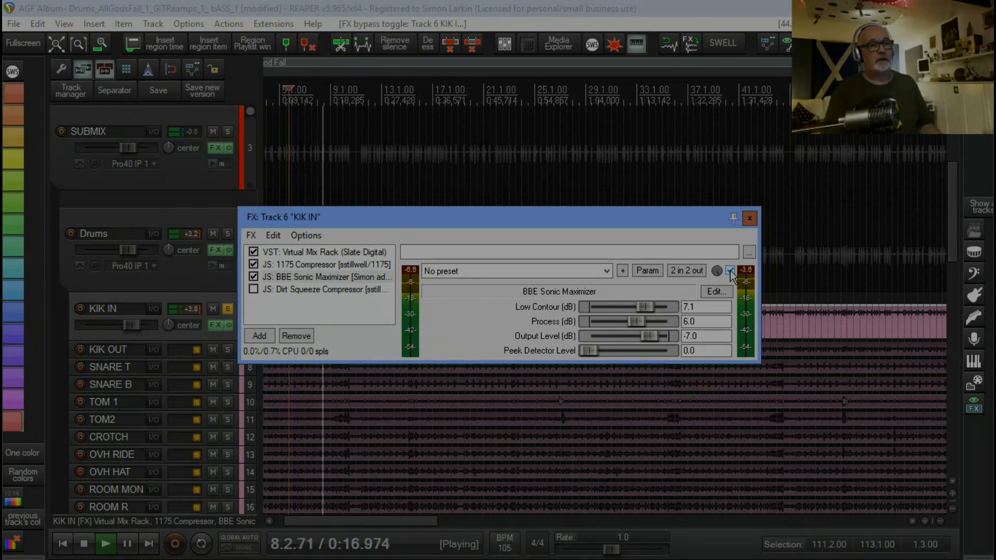
key("space")
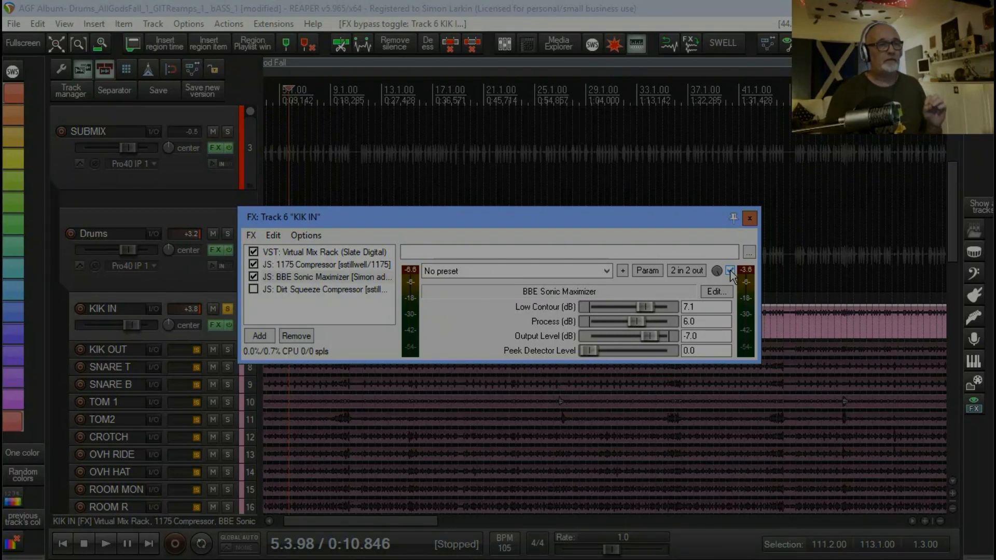
Step: Audition the BBE Sonic Maximizer's Low Contour and Process at 0 dB each, setting them to 7.9 dB and 6.2 dB respectively
left_click_drag(645, 311, 289, 317)
key("space")
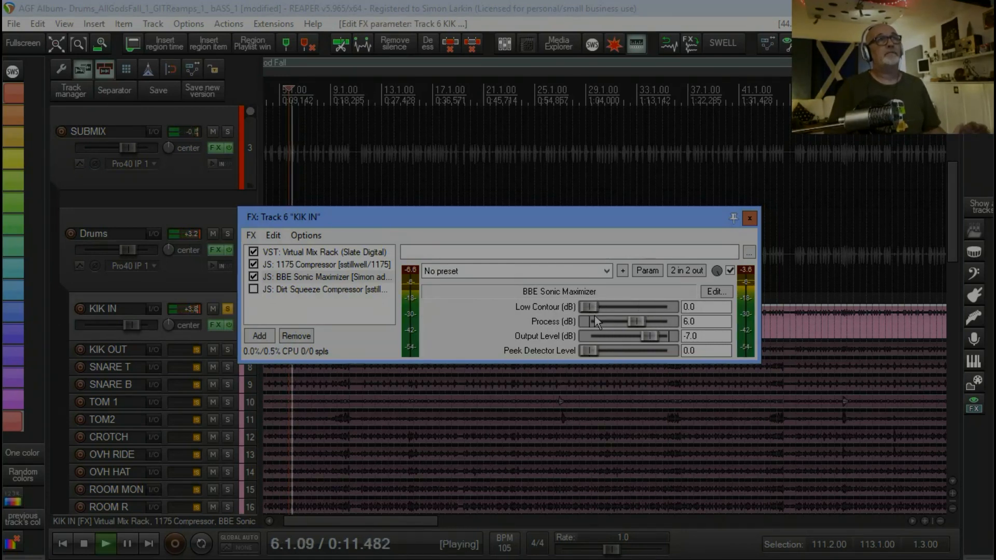
left_click_drag(589, 312, 655, 310)
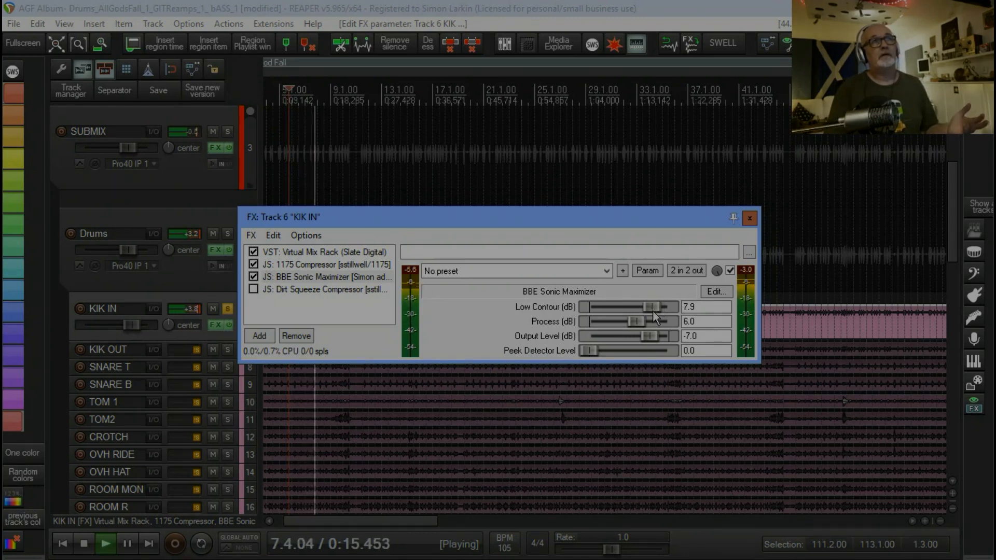
left_click_drag(638, 322, 507, 330)
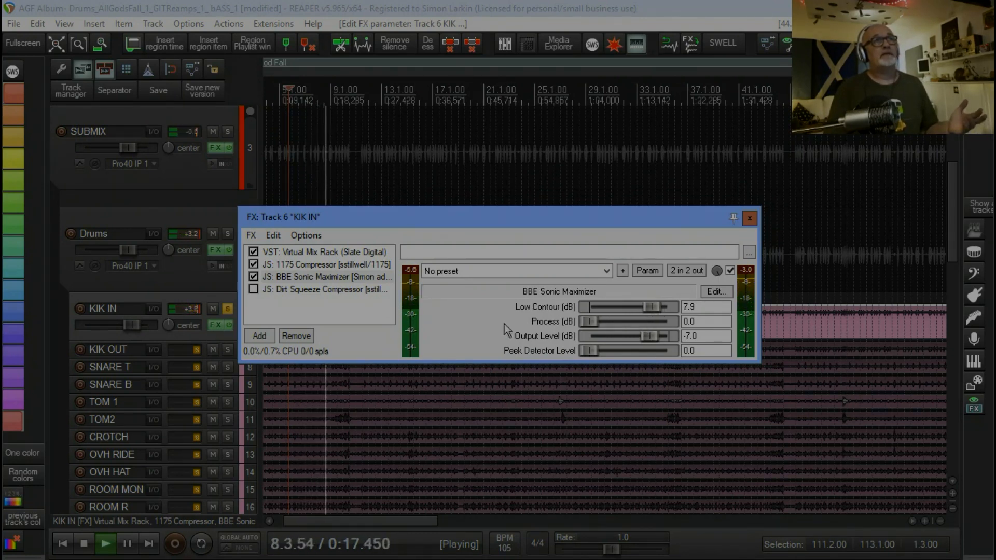
left_click_drag(588, 321, 636, 322)
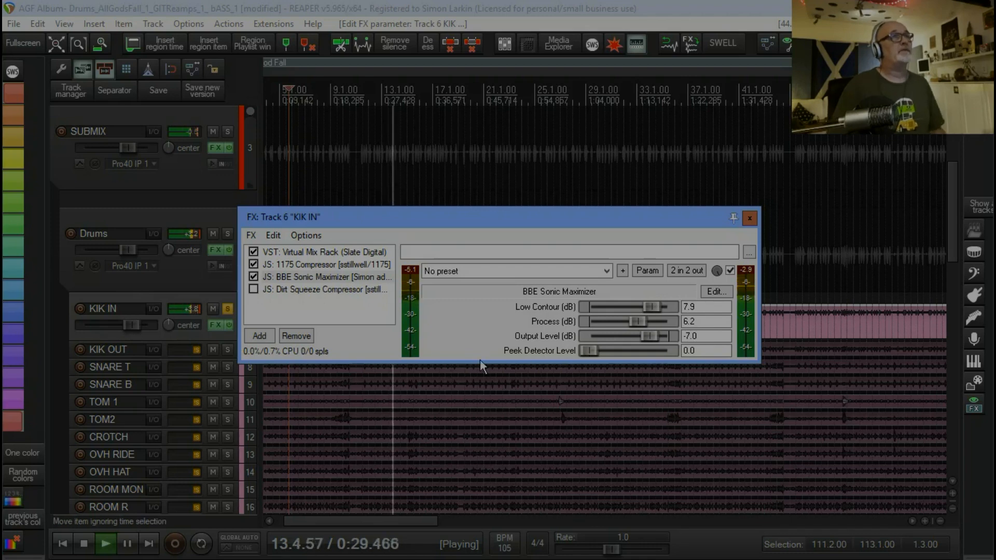
Step: Enable the Dirt Squeeze Compressor on the KIK IN track during playback, and stop after listening
left_click(310, 289)
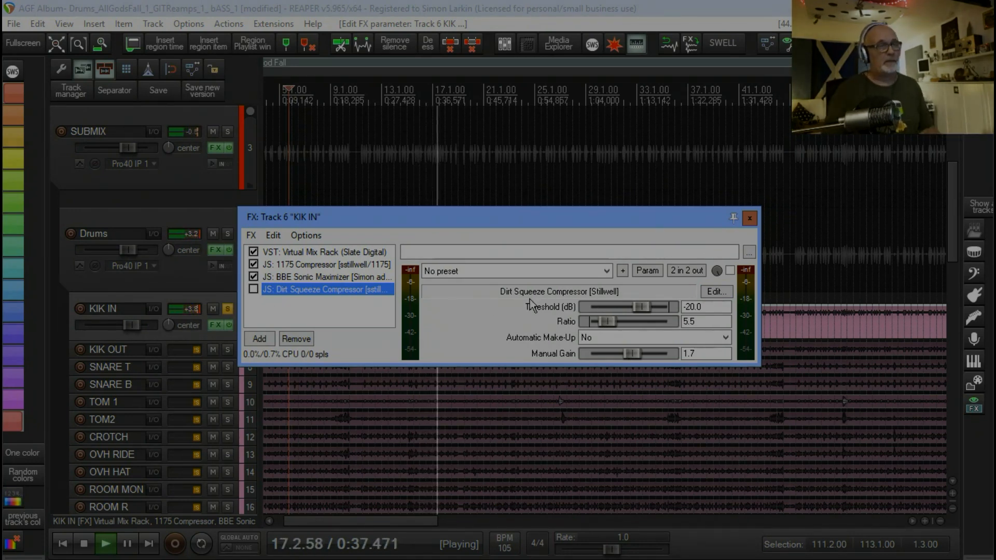
left_click(253, 290)
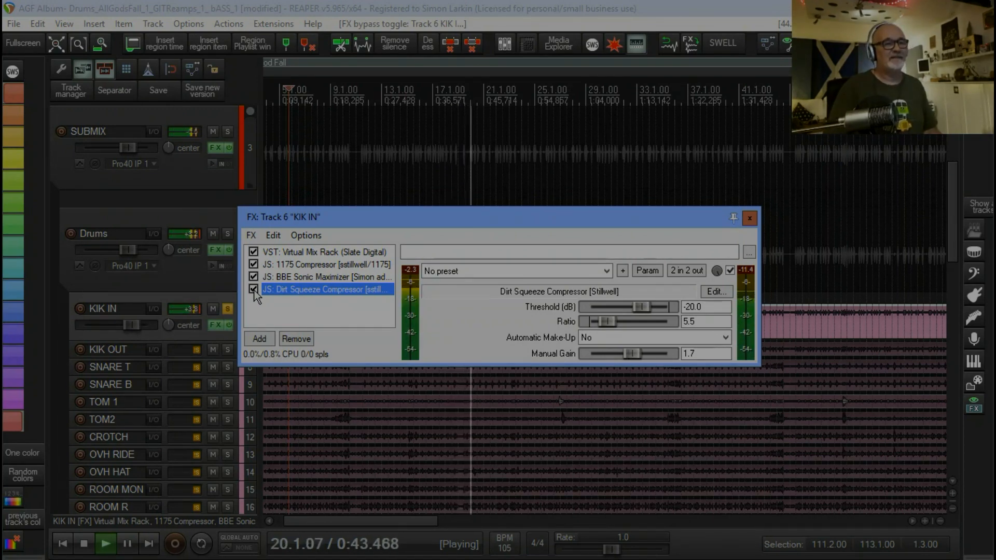
key("space")
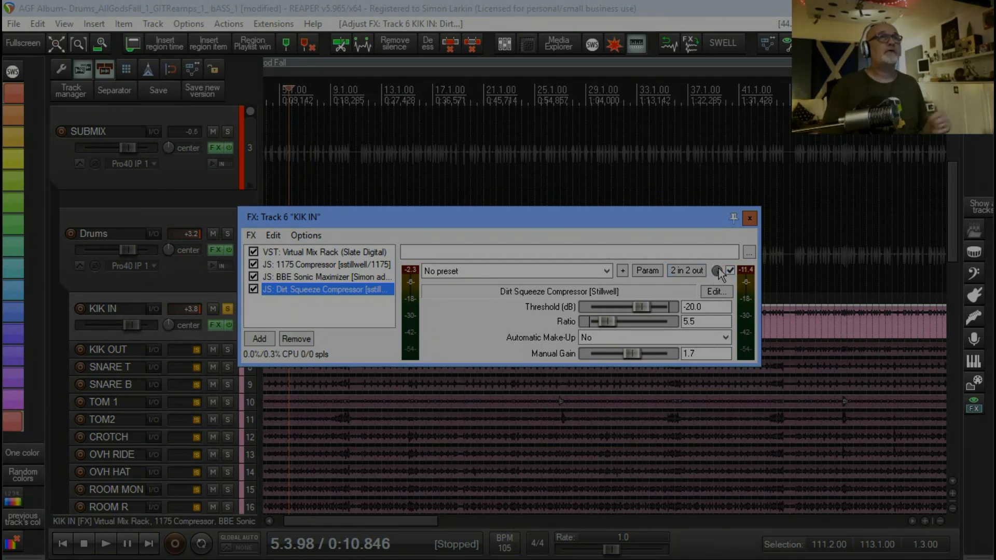
Step: Adjust the Dirt Squeeze Compressor's wet/dry mix during playback, trying blends such as 41% wet
key("space")
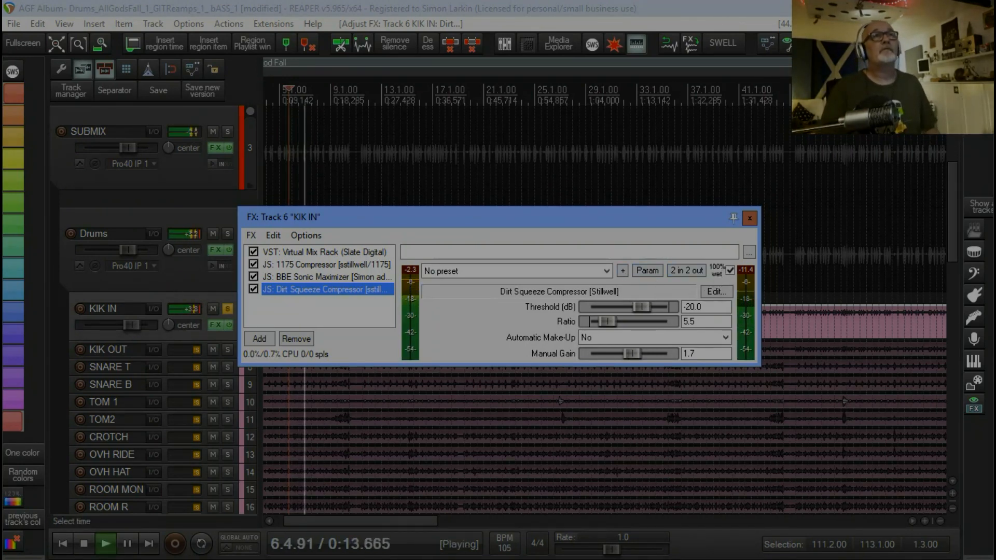
left_click_drag(718, 270, 717, 299)
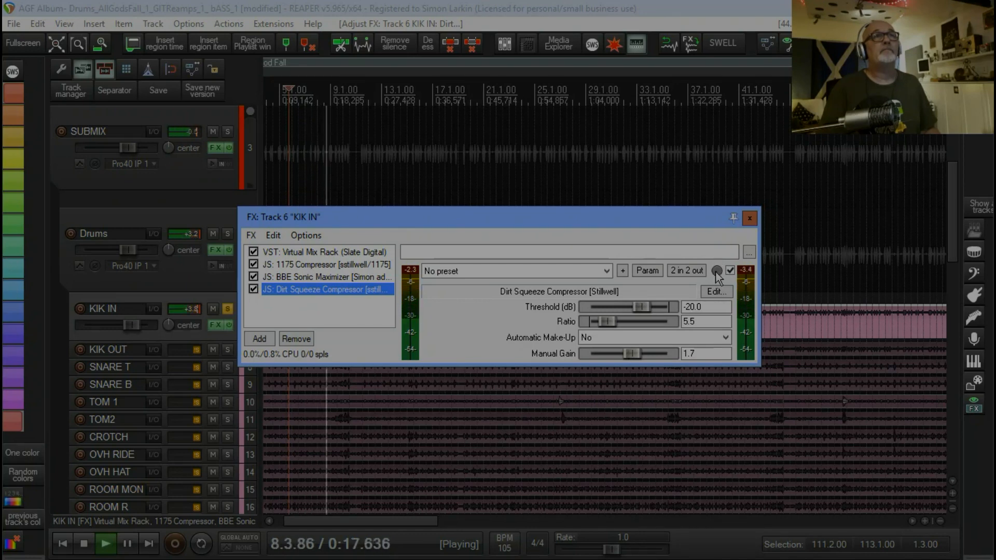
left_click_drag(717, 271, 717, 254)
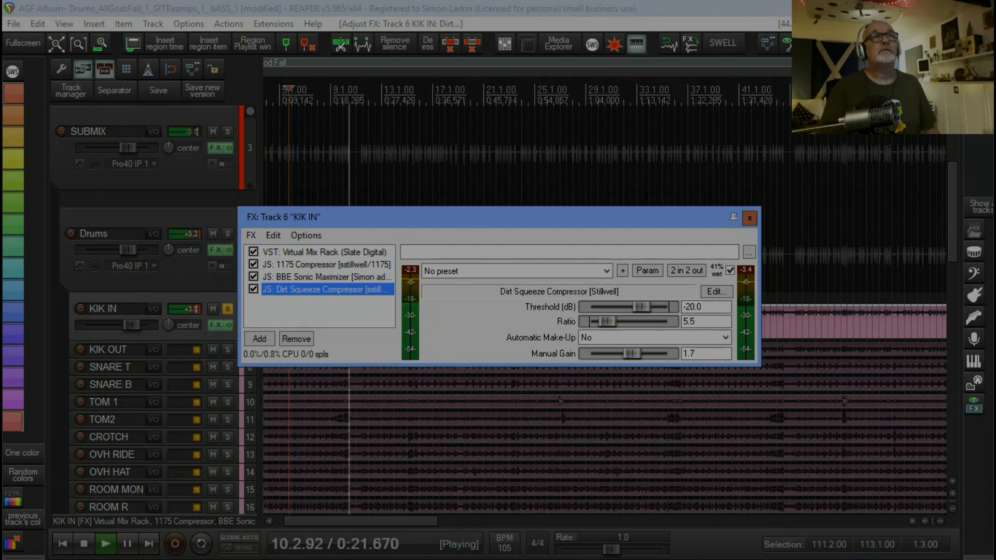
left_click_drag(718, 272, 717, 268)
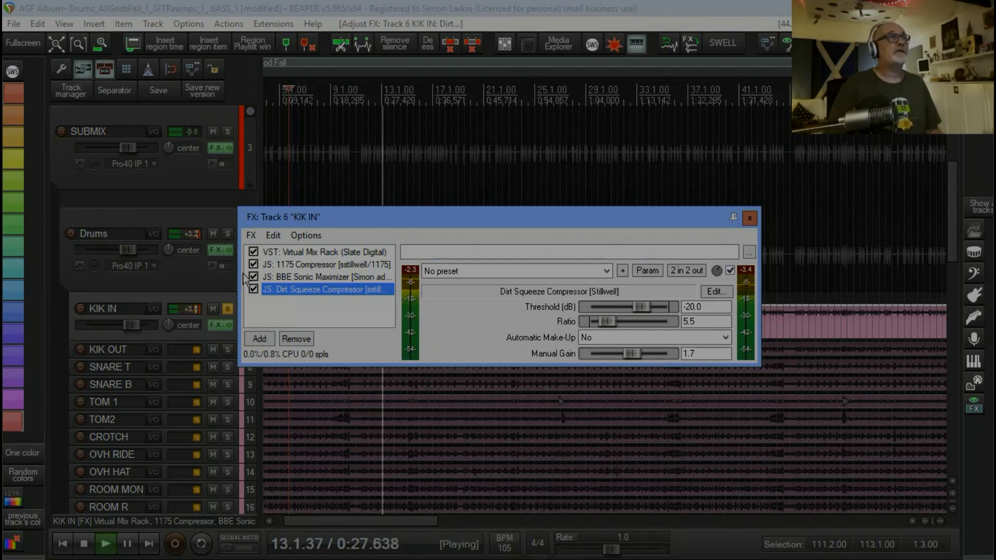
Step: Restart playback from about bar 11 and unsolo the mic and KIK IN tracks to hear the kick within the full drum kit
left_click(363, 200)
left_click_drag(359, 214, 396, 216)
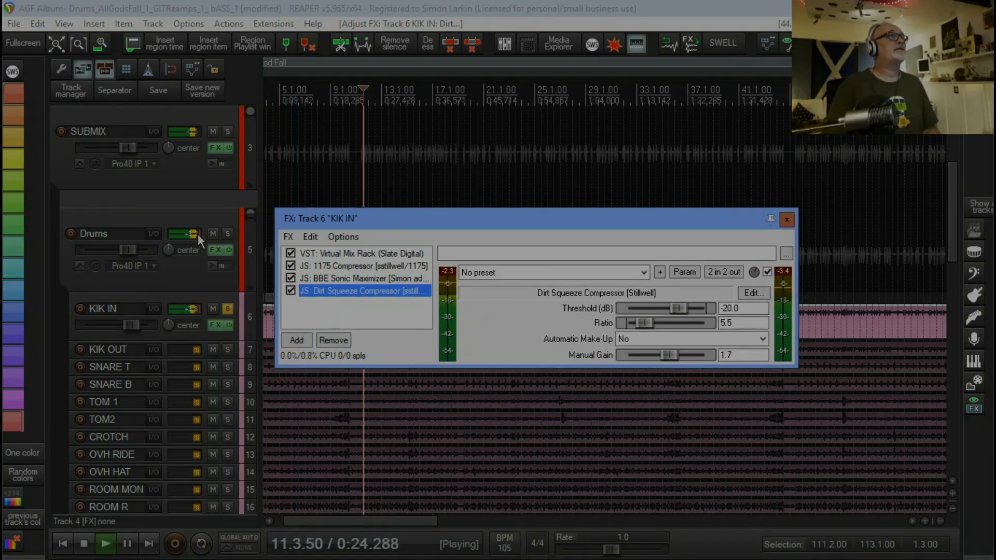
scroll(199, 232, "up", 3)
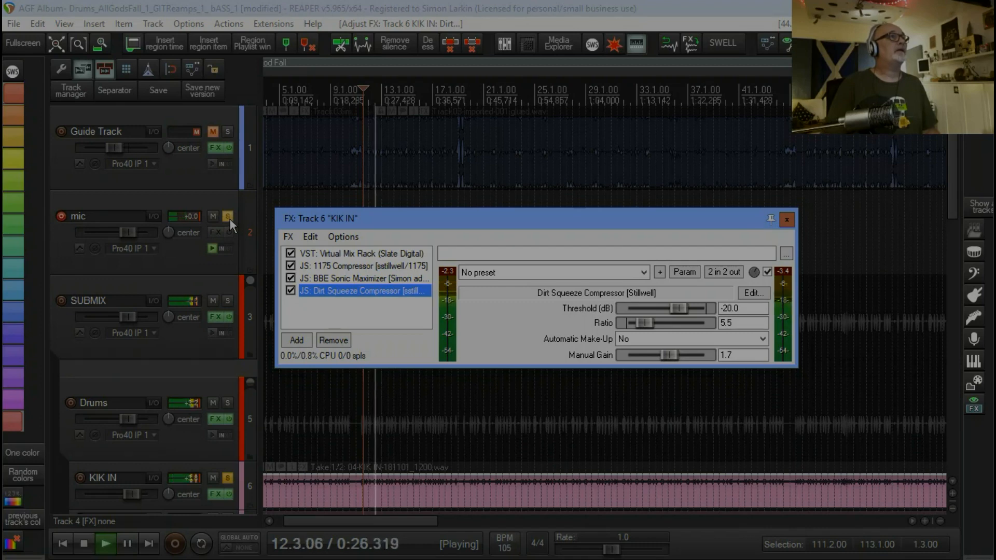
left_click(227, 216)
scroll(230, 219, "down", 3)
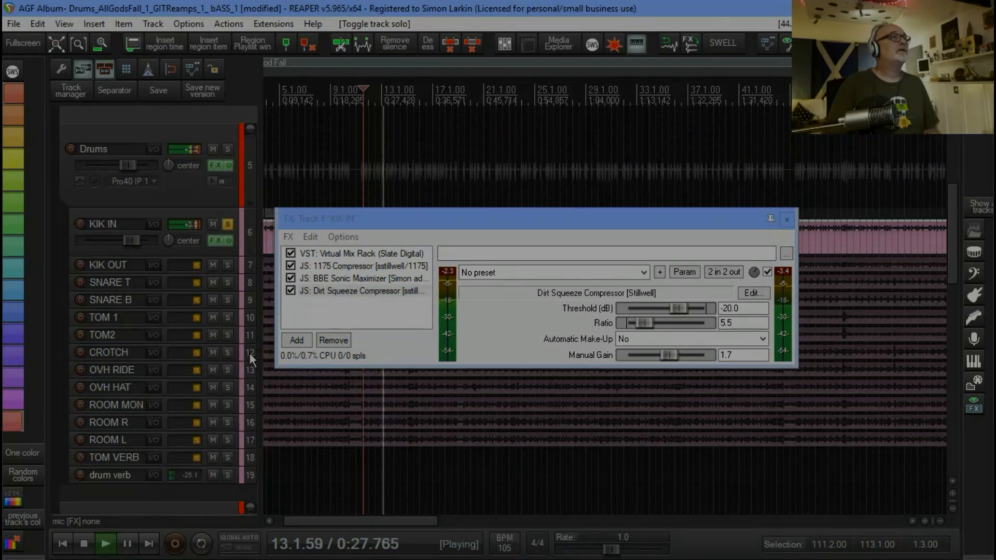
left_click(228, 222)
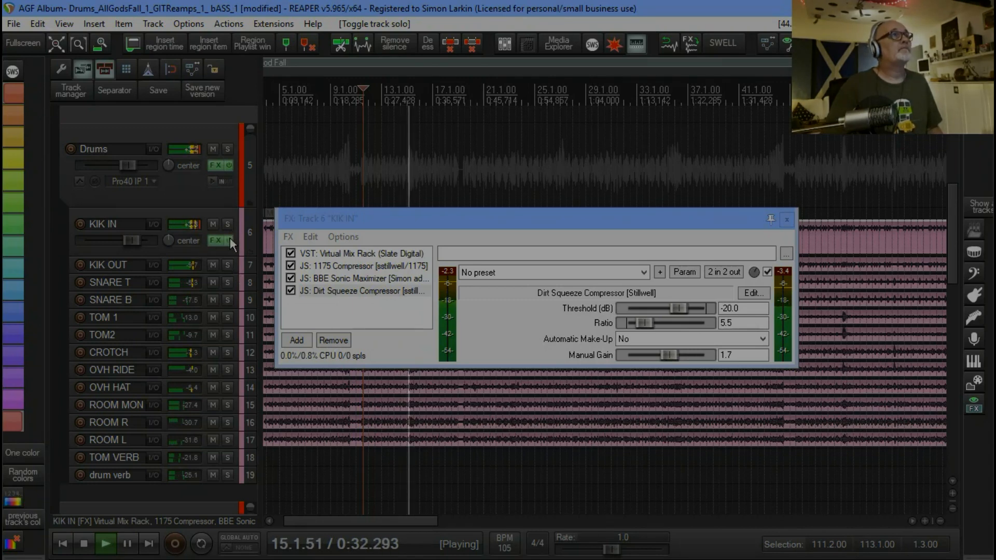
Step: Compare the full drum mix twice with KIK IN's 1175 Compressor, BBE Sonic Maximizer and Dirt Squeeze Compressor bypassed and active, leaving all three enabled
left_click(290, 265)
left_click(291, 278)
left_click(290, 290)
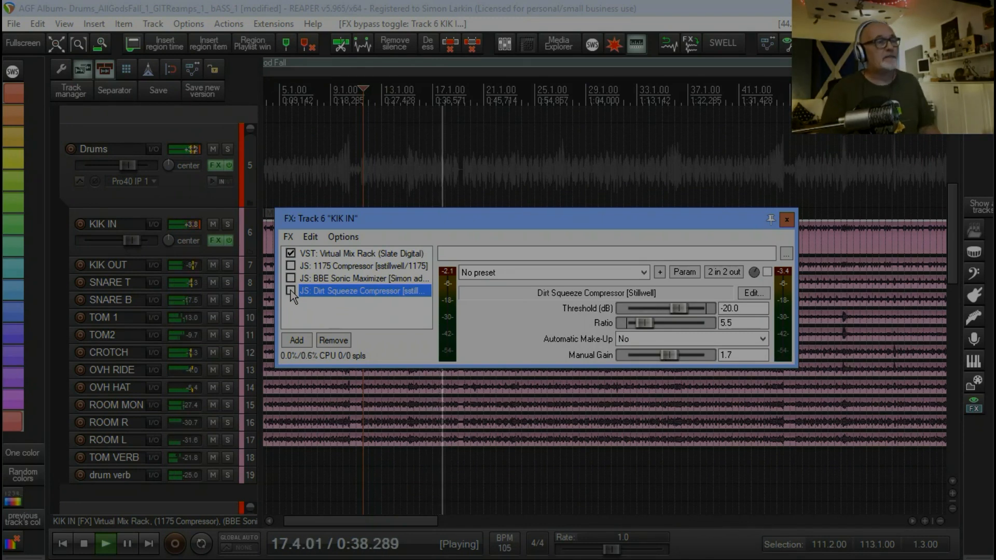
left_click(290, 290)
left_click(291, 278)
left_click(291, 266)
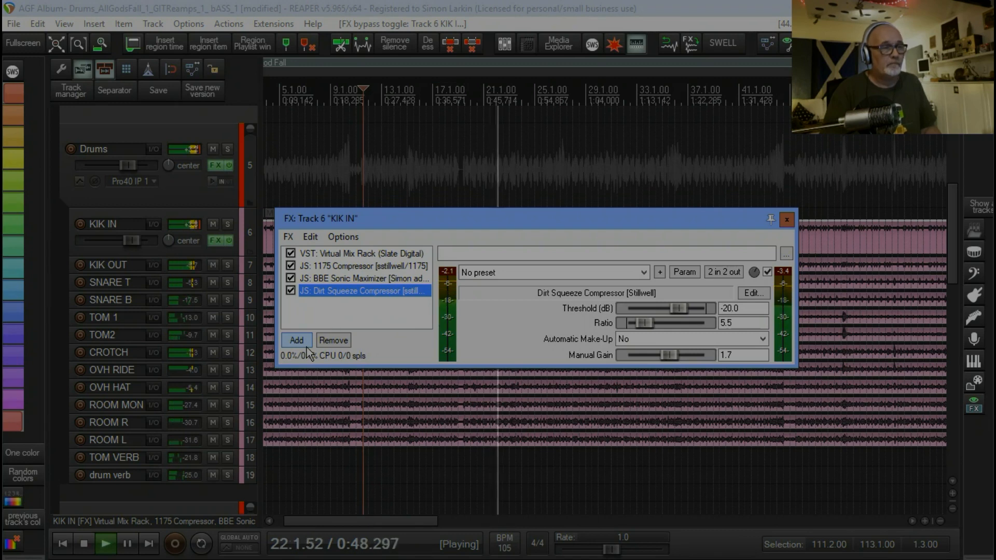
left_click(290, 278)
left_click(289, 295)
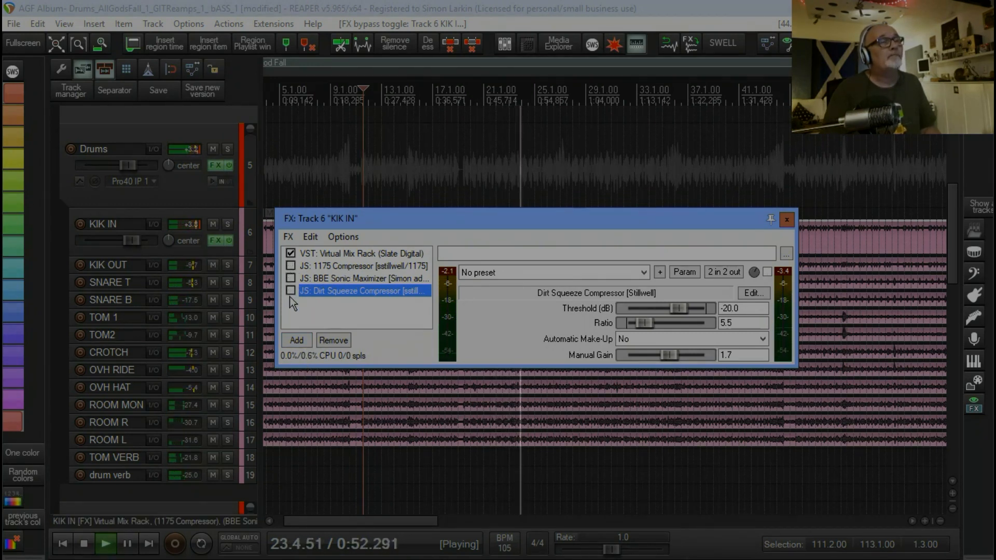
left_click(291, 292)
left_click(291, 278)
left_click(291, 266)
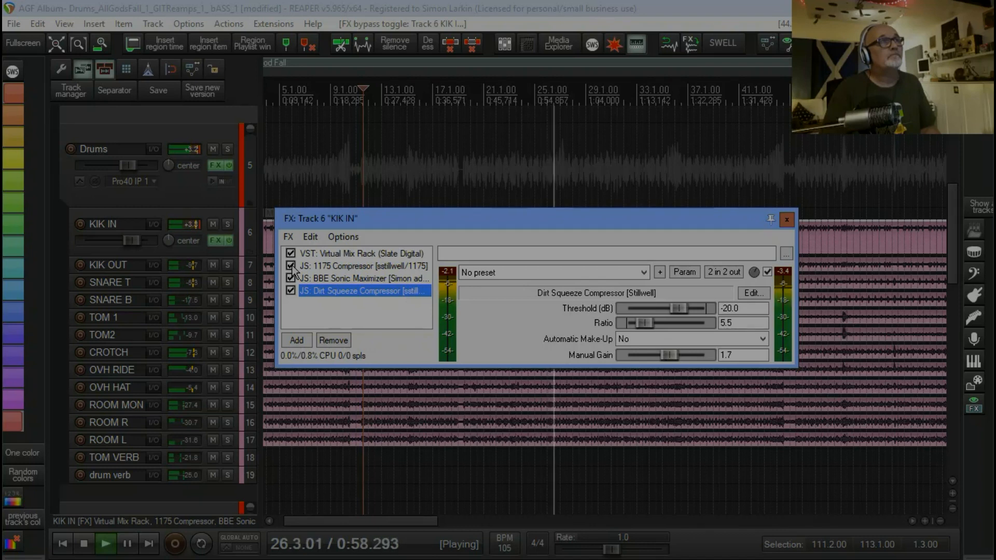
Step: Raise the KIK IN track volume slightly and compare its three JS effects bypassed and active, leaving them enabled
left_click(131, 245)
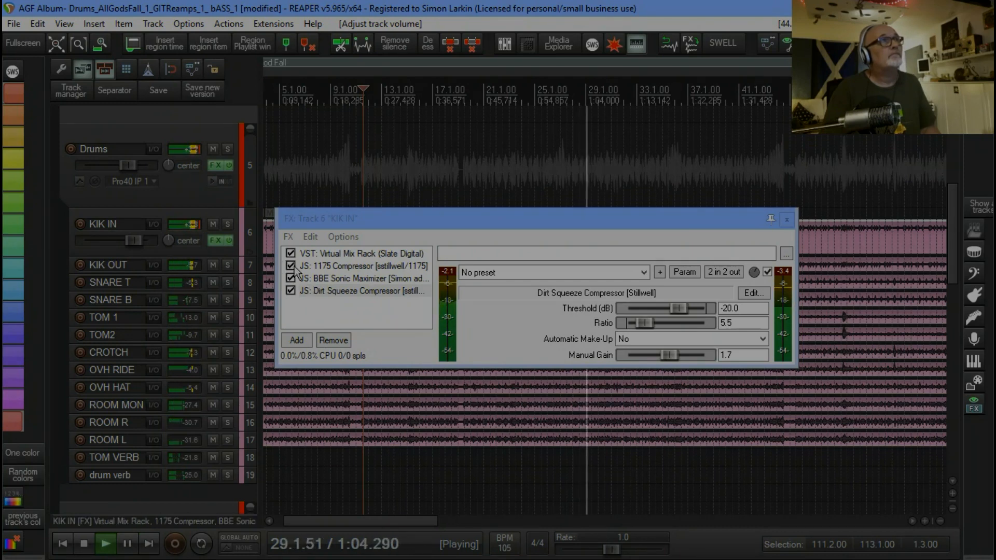
left_click_drag(291, 266, 294, 292)
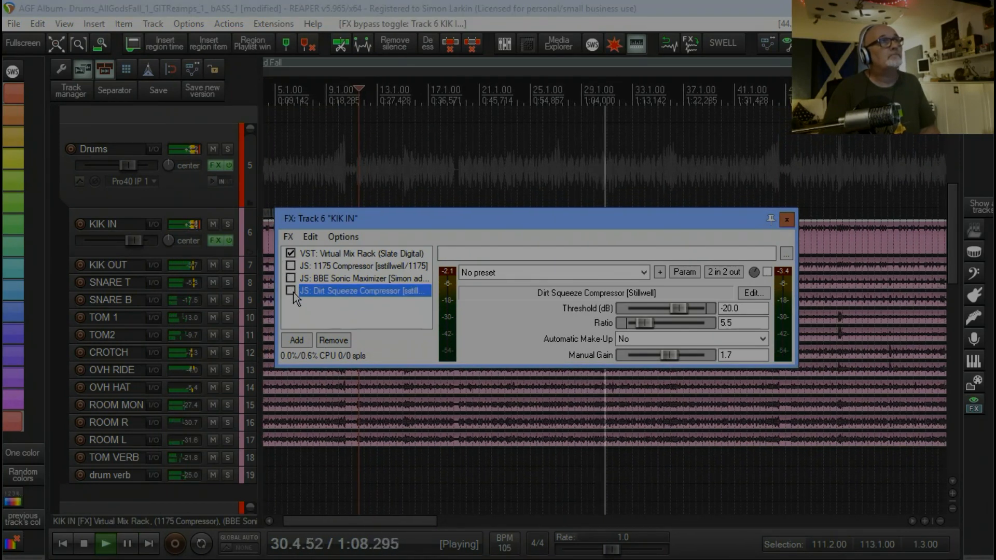
left_click_drag(294, 292, 293, 281)
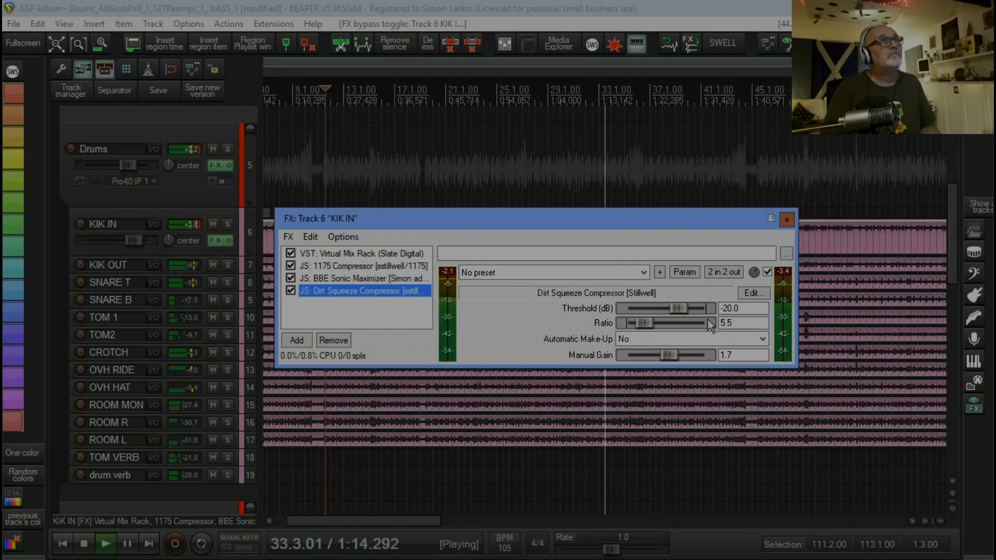
Step: Set the Dirt Squeeze Compressor's manual gain to 3.9, close the KIK IN effects chain and stop playback
left_click_drag(677, 359, 682, 359)
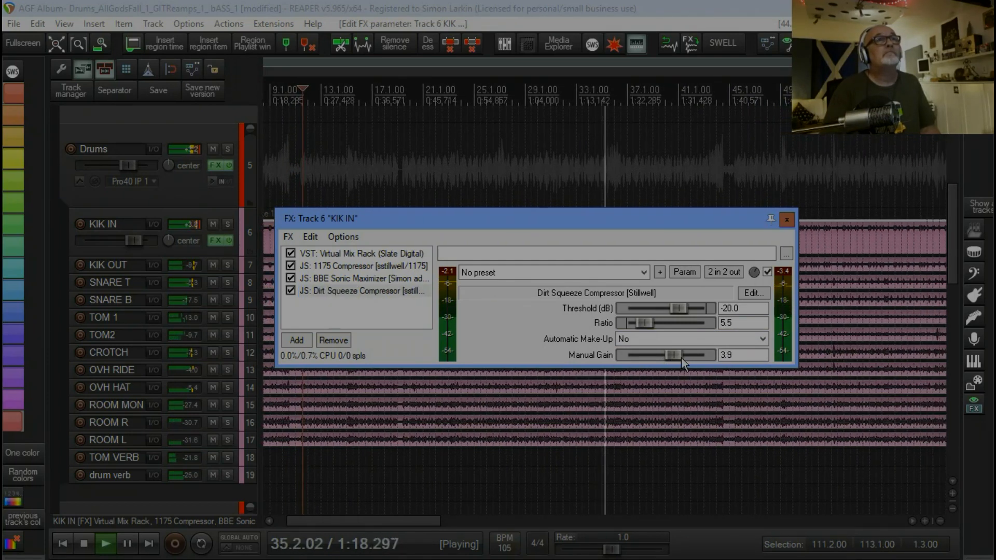
left_click(788, 220)
key("space")
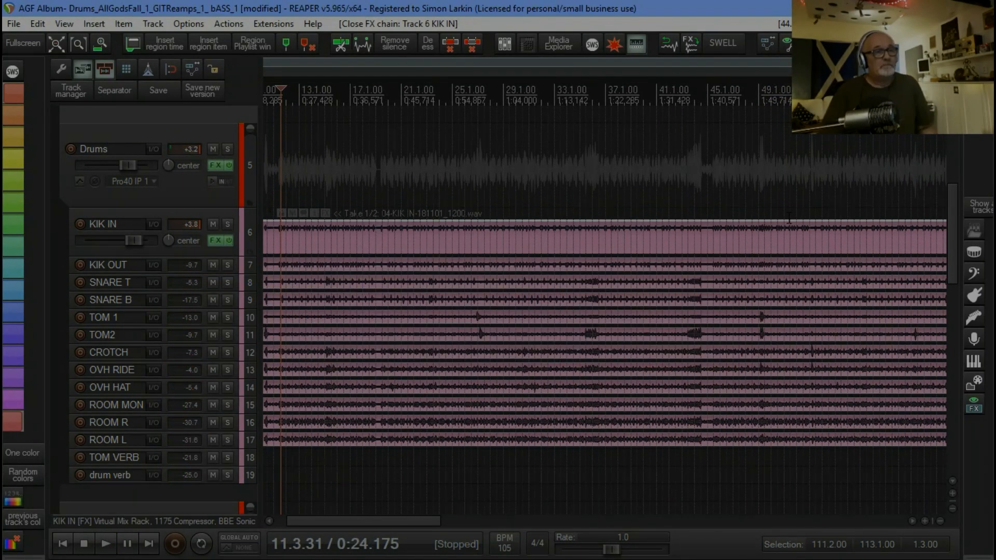